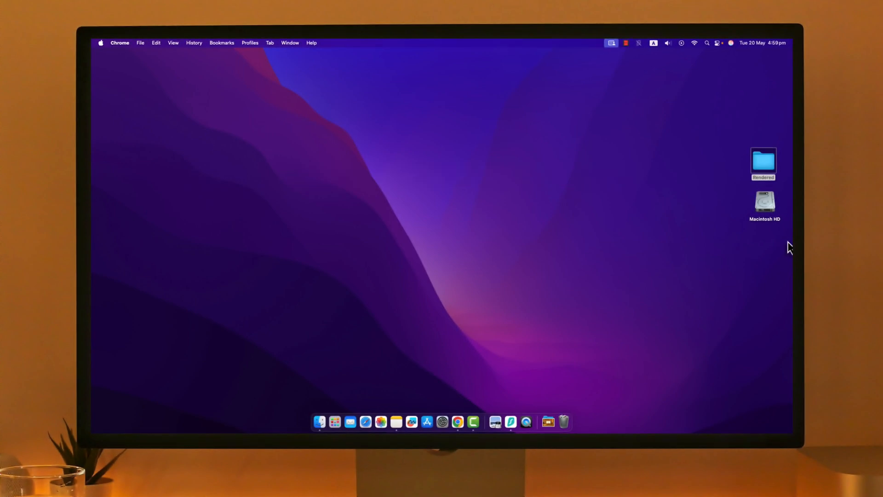
# - Bring up the browser showing suno.com from the Dock
pyautogui.click(458, 422)
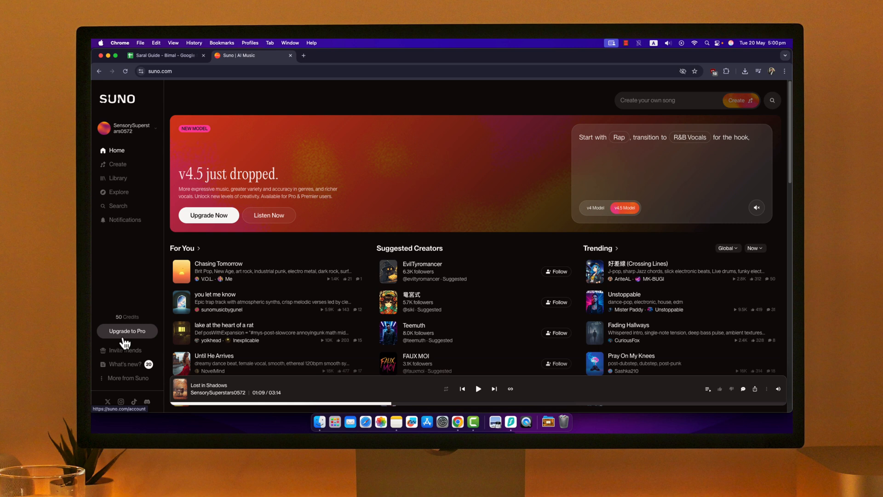
# - Compare Yearly and Monthly billing on the plans page, ending on Monthly with Pro $10 and Premier $30
pyautogui.click(134, 336)
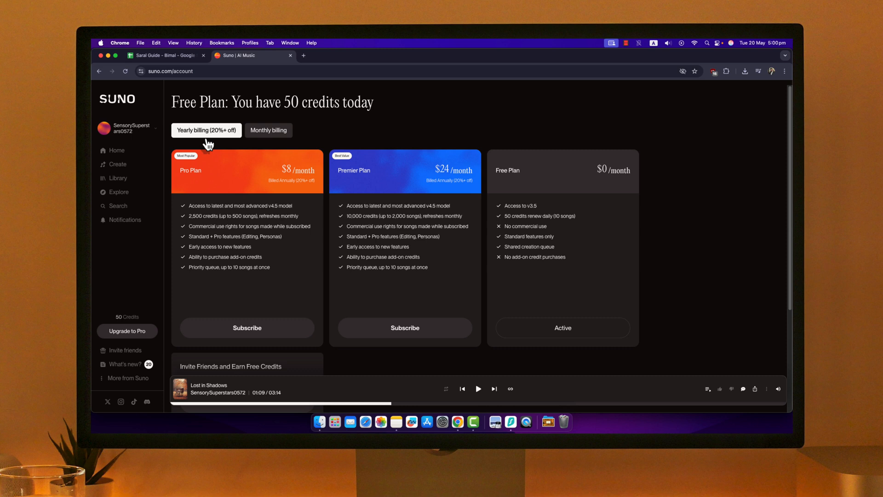
pyautogui.click(267, 134)
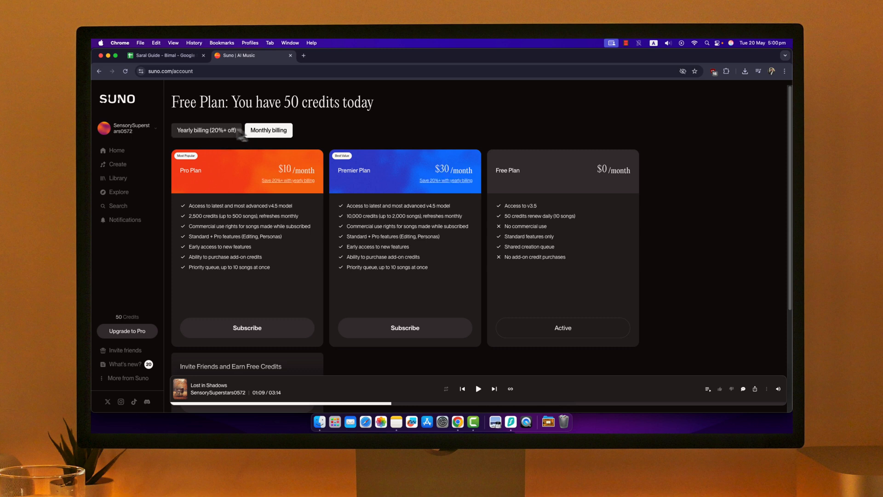
pyautogui.click(215, 134)
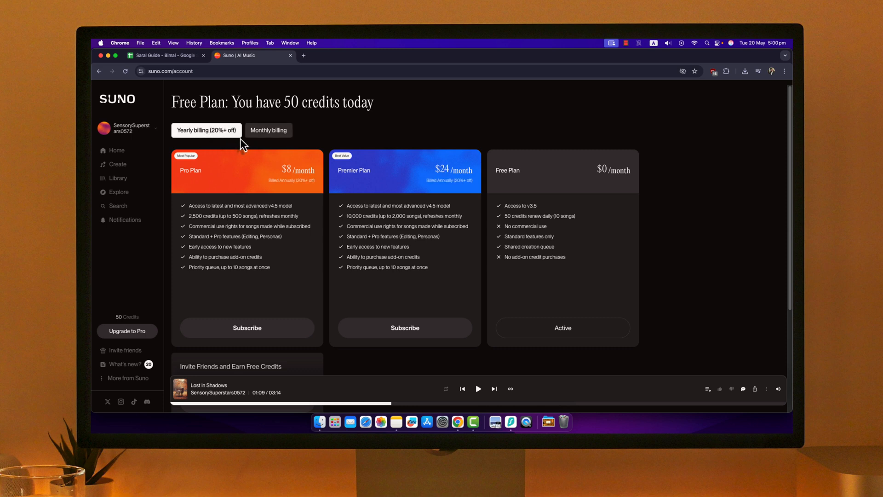
pyautogui.click(264, 135)
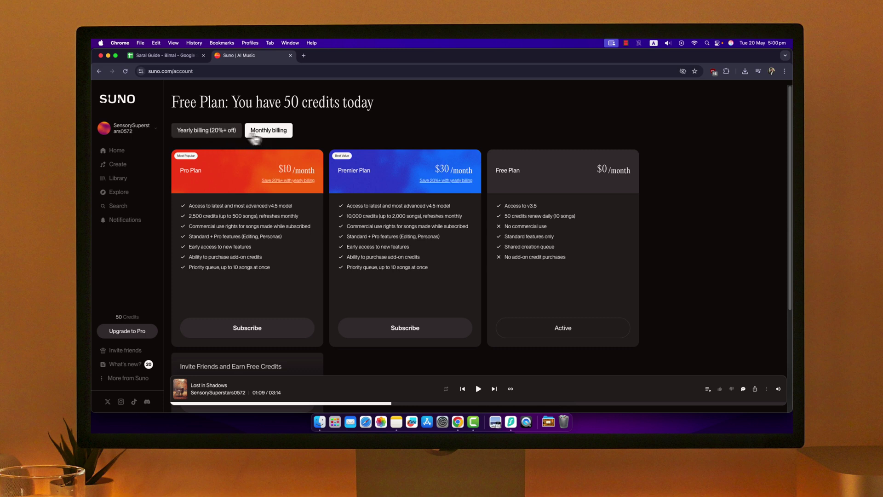
pyautogui.click(202, 137)
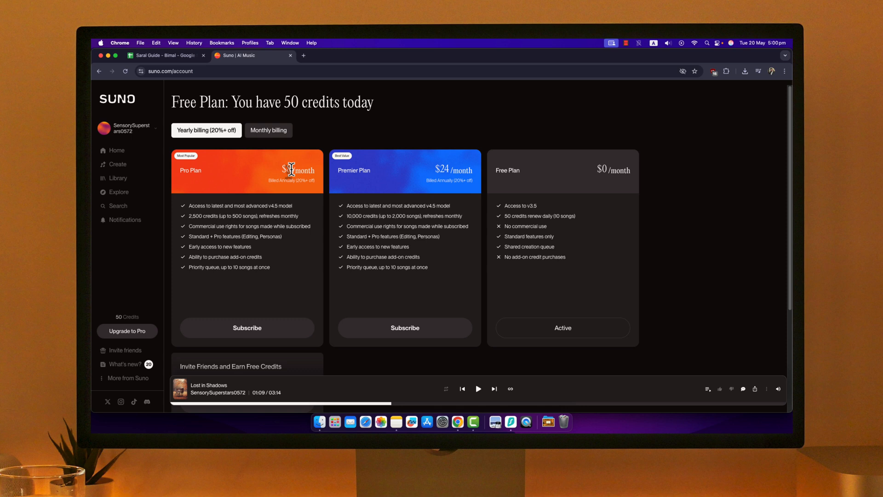
pyautogui.click(273, 136)
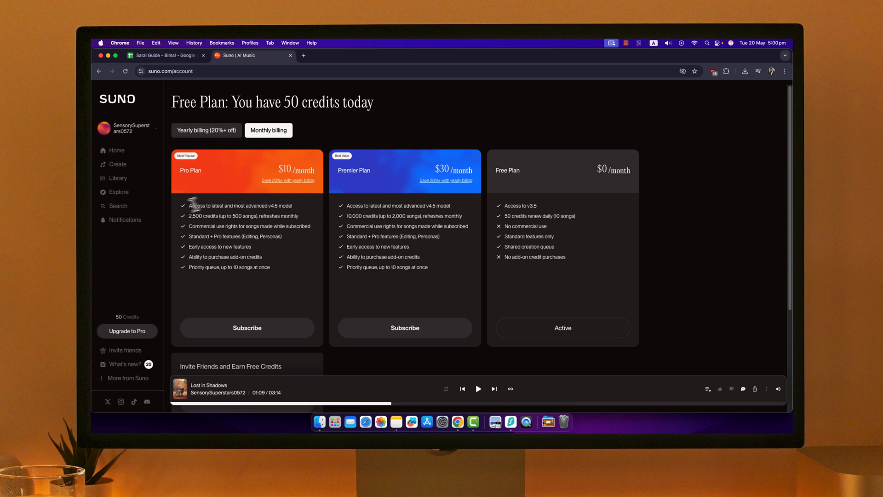
# - Review the Pro and Premier feature lists, then subscribe to the monthly Premier plan
pyautogui.moveTo(191, 202); pyautogui.dragTo(439, 272)
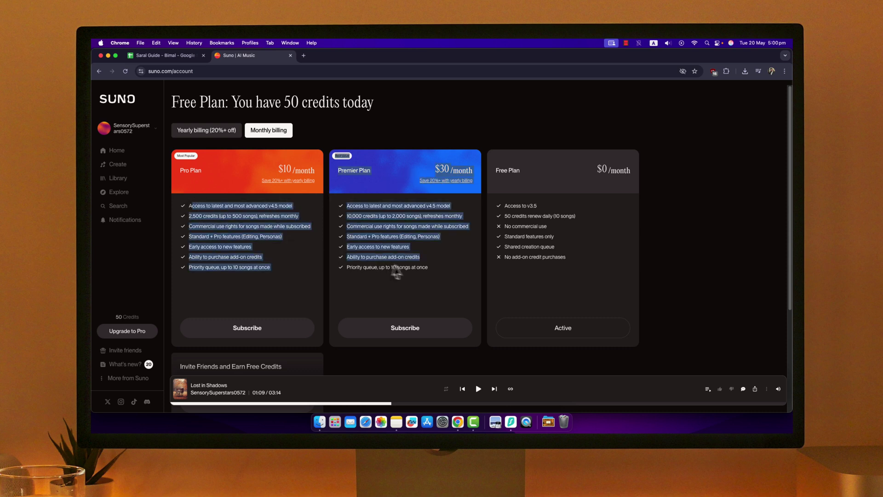
pyautogui.moveTo(191, 203); pyautogui.dragTo(428, 270)
pyautogui.click(430, 276)
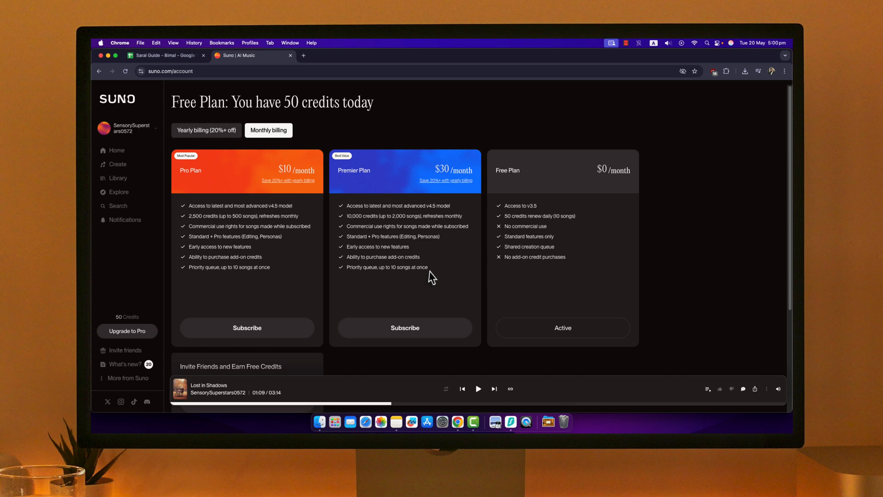
pyautogui.click(421, 329)
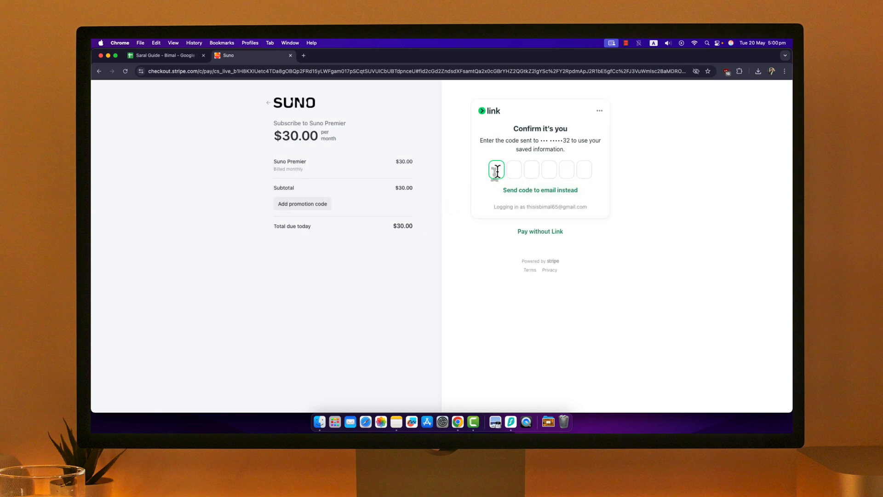
# - Reach the card form via Pay without Link, cancel the $30 checkout, and minimize the browser
pyautogui.click(541, 232)
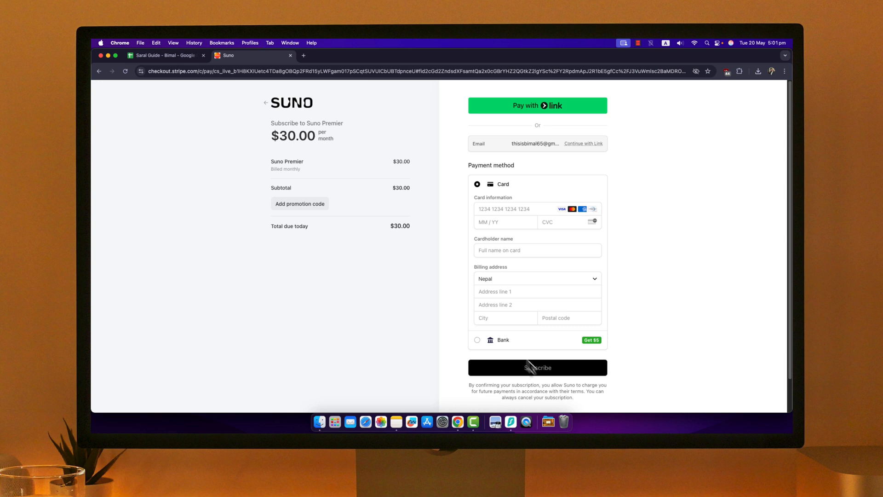
pyautogui.click(268, 109)
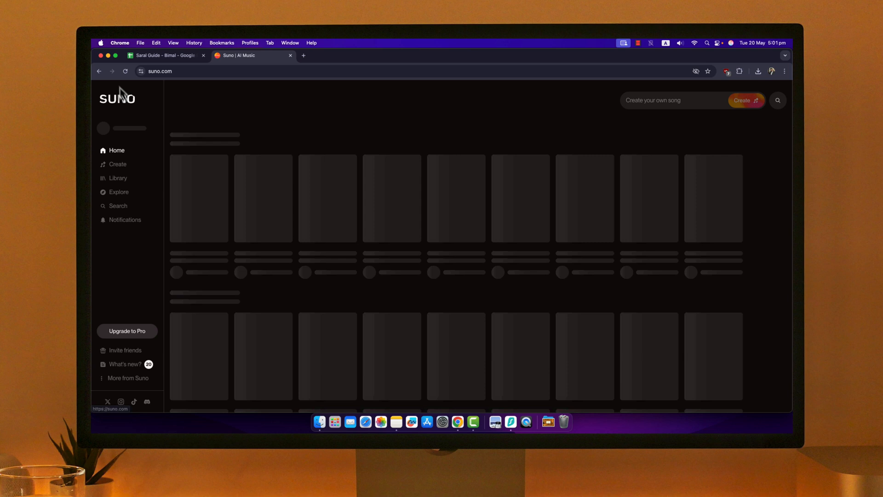
pyautogui.click(108, 55)
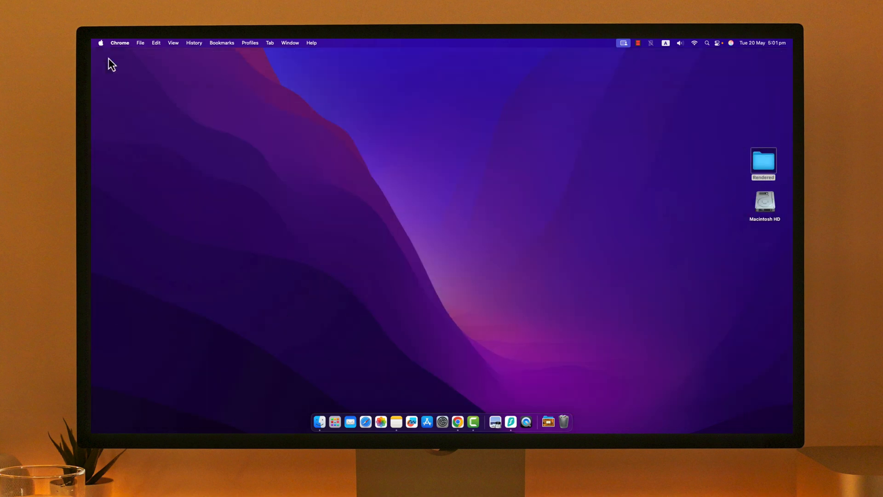